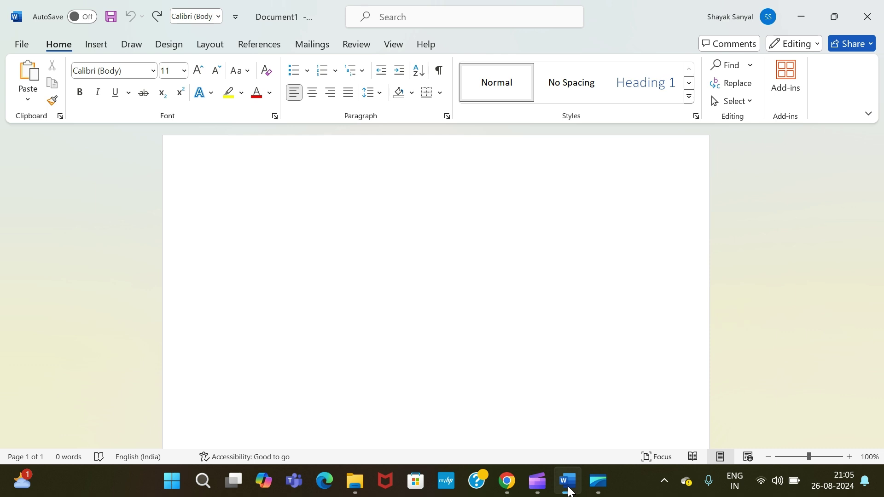
Open the Insert tab's Cover Page gallery and scroll through the built-in designs
left_click(103, 49)
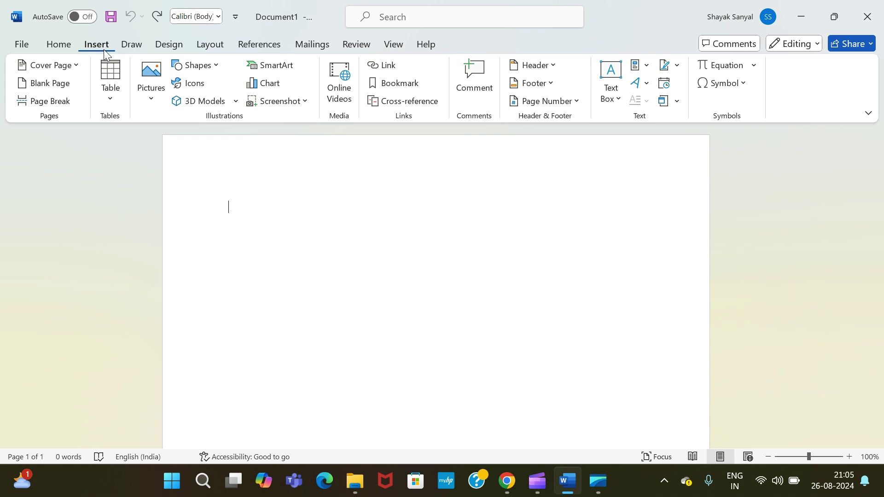
left_click(46, 68)
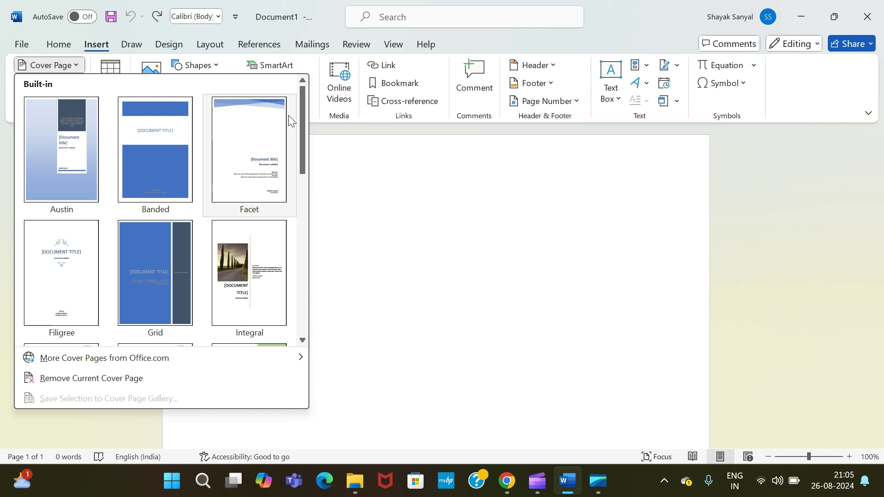
mouse_move(301, 123)
left_mouse_down()
mouse_move(309, 285)
mouse_move(313, 198)
mouse_move(302, 121)
left_mouse_up()
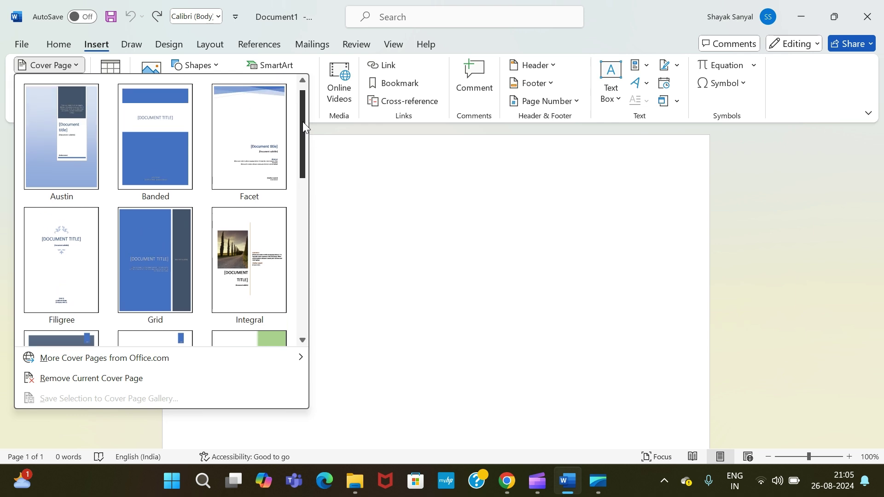
left_click_drag(302, 122, 303, 179)
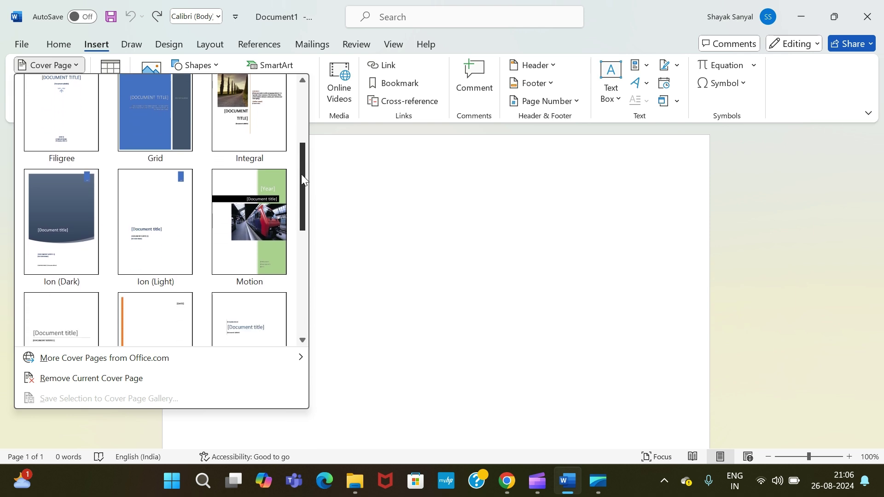
left_click_drag(302, 177, 309, 118)
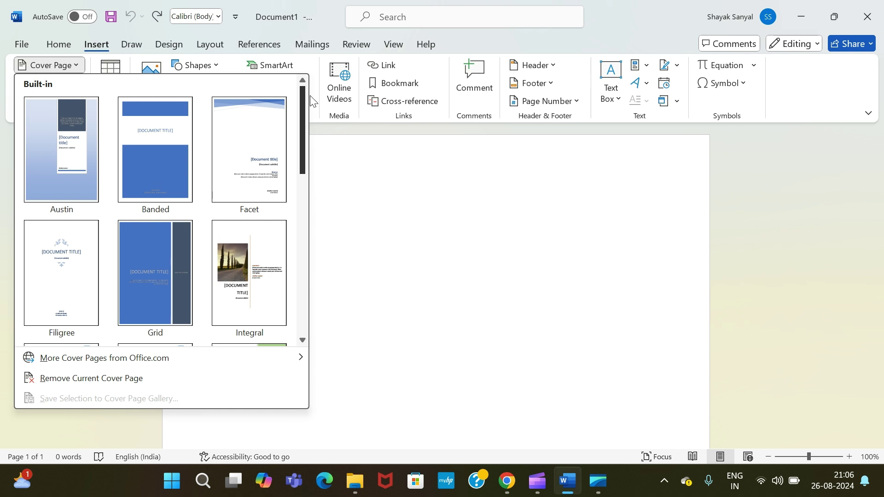
Insert the Filigree cover page as page 1 of the document
left_click(77, 266)
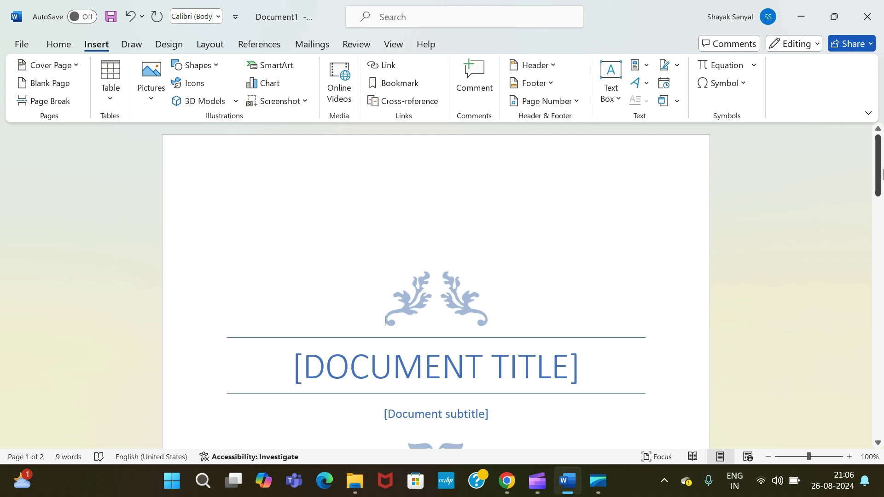
left_click_drag(878, 177, 851, 176)
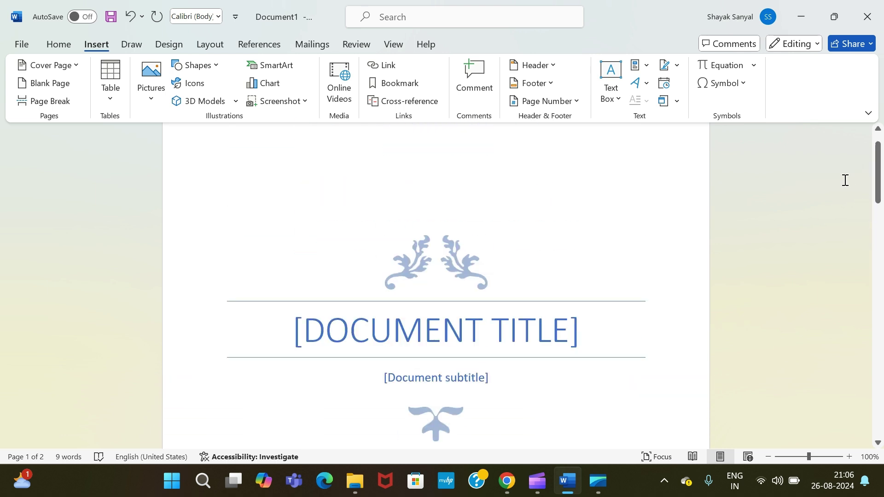
Replace the [DOCUMENT TITLE] placeholder with 'INDIAN ECONOMY AT A GLANCE'
left_click(564, 331)
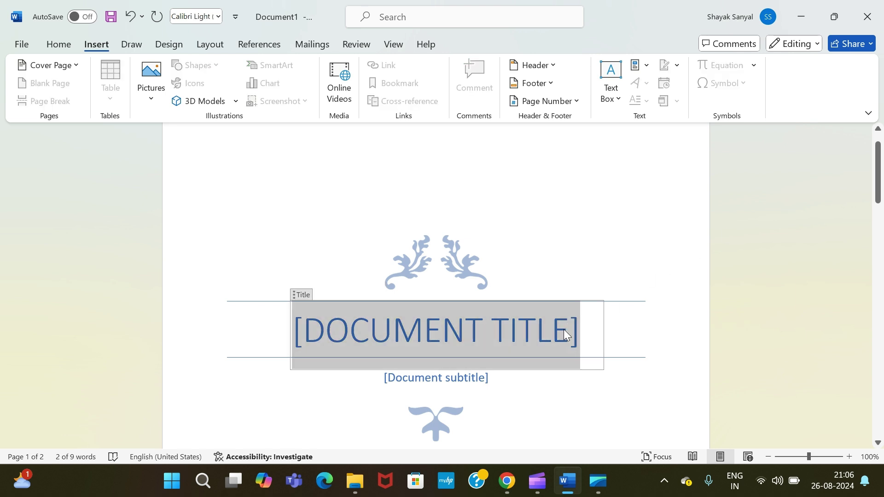
key("BackSpace")
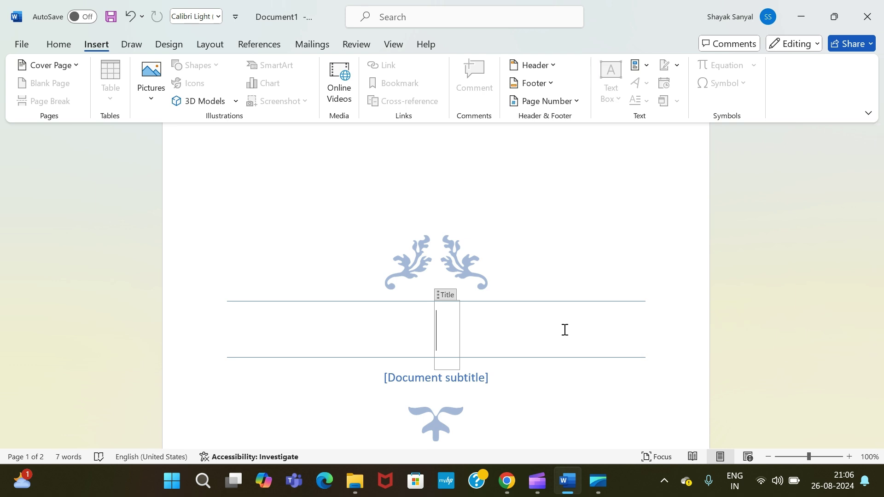
type("N")
key("BackSpace")
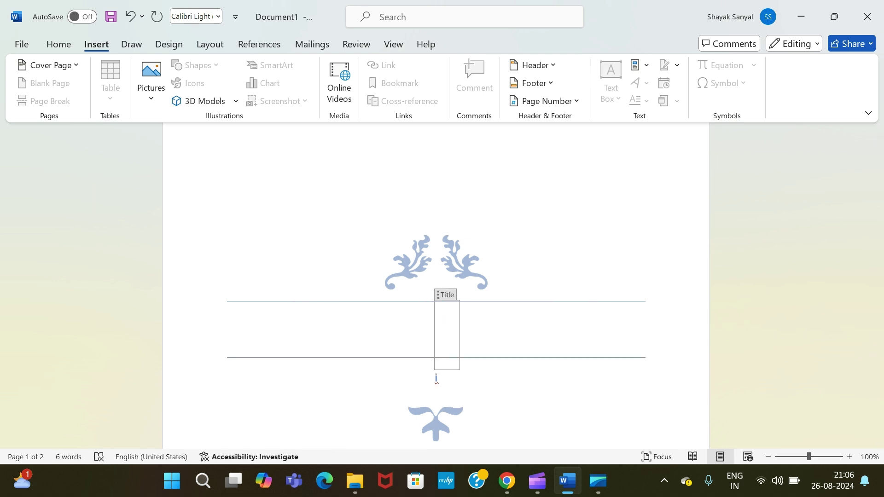
type("IN")
key("ctrl+z")
key("ctrl+z")
key("ctrl+z")
key("ctrl+z")
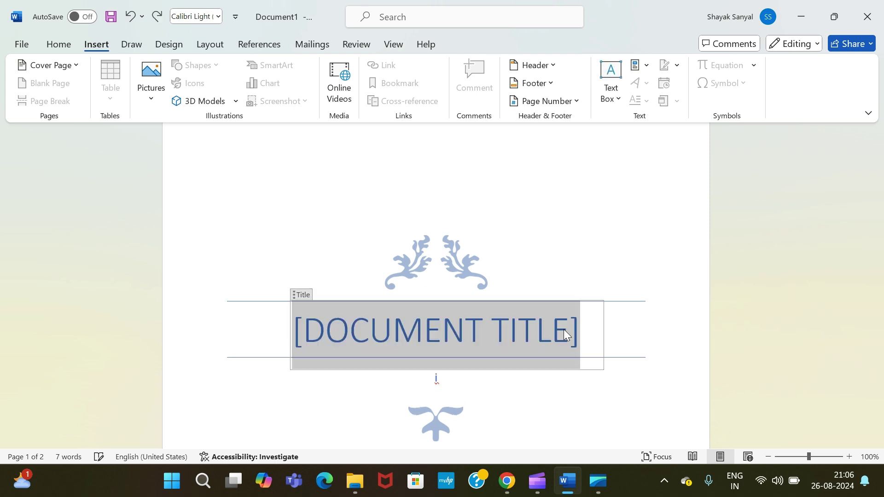
key("ctrl+z")
key("ctrl+z")
key("ctrl+z")
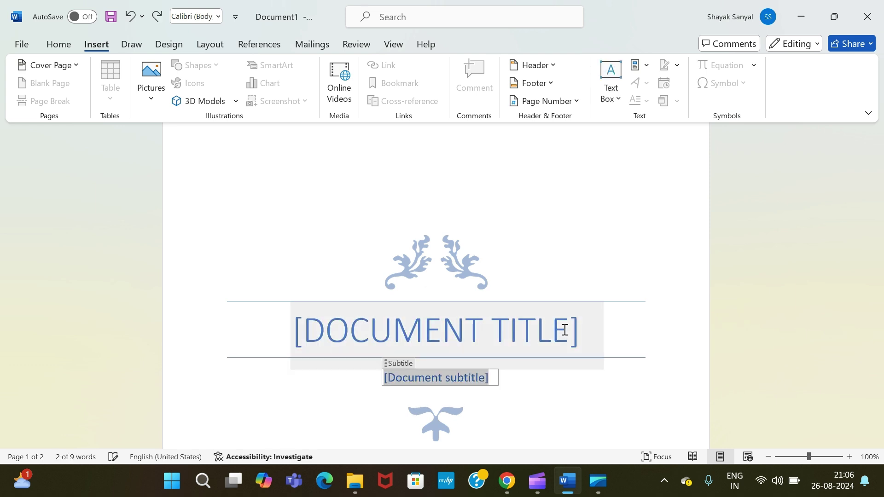
key("BackSpace")
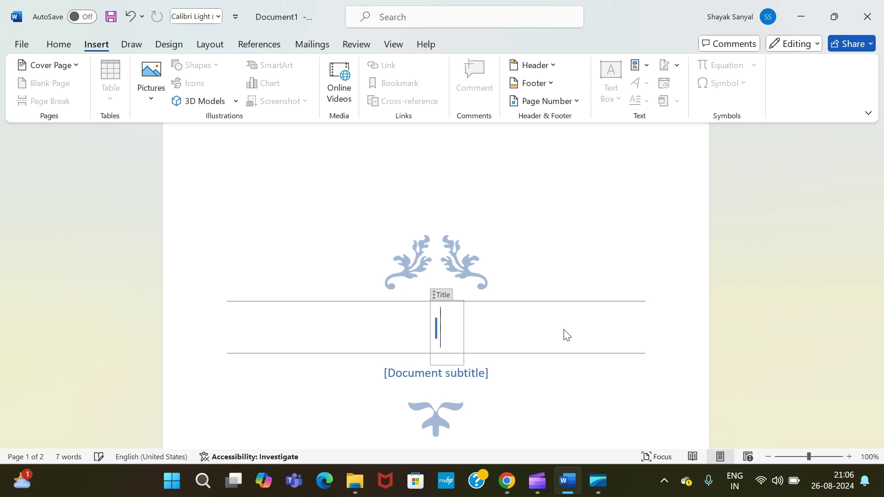
type("INDIAN ECON")
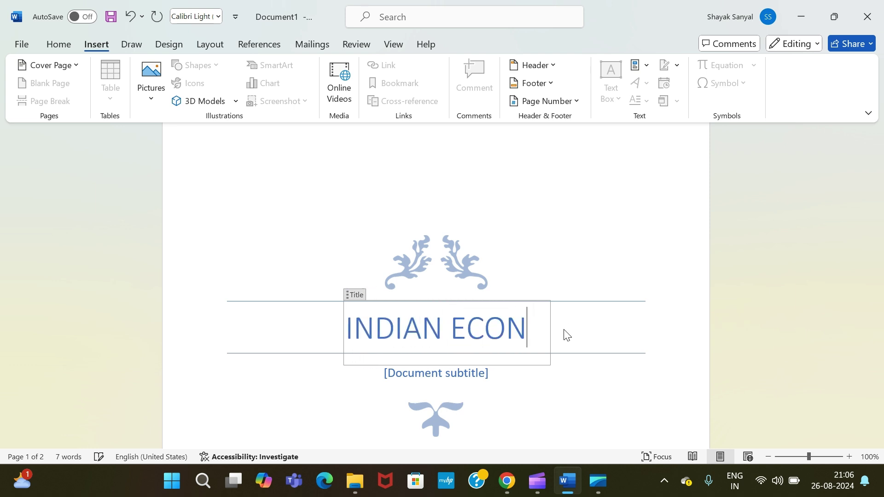
type("OMY")
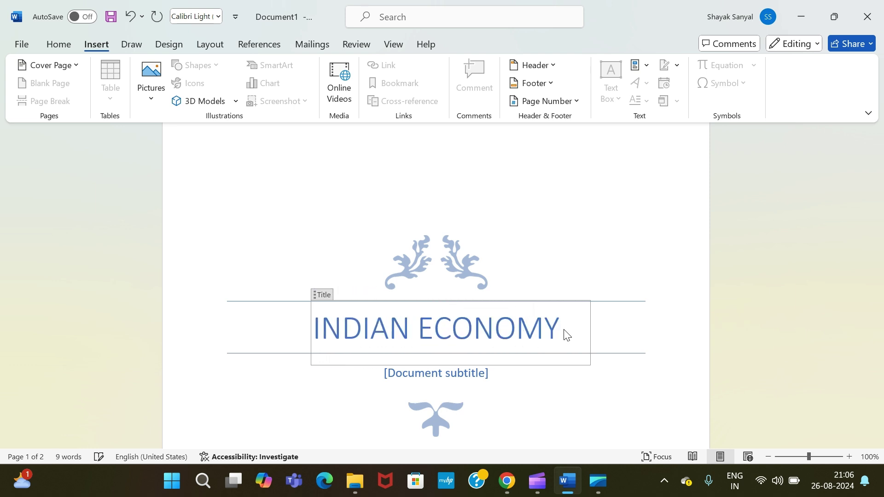
type(" AT A GLANCE")
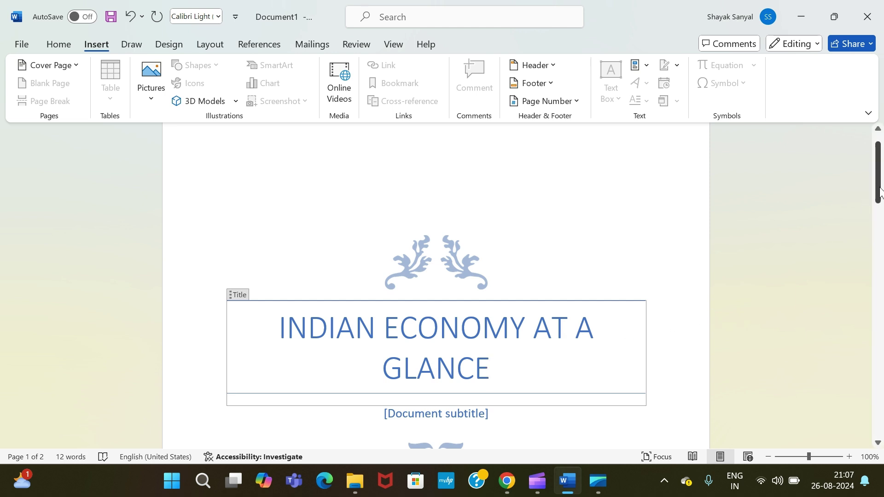
Replace the subtitle placeholder with 'By' followed by the author's name
left_click(879, 191)
left_click_drag(879, 191, 859, 195)
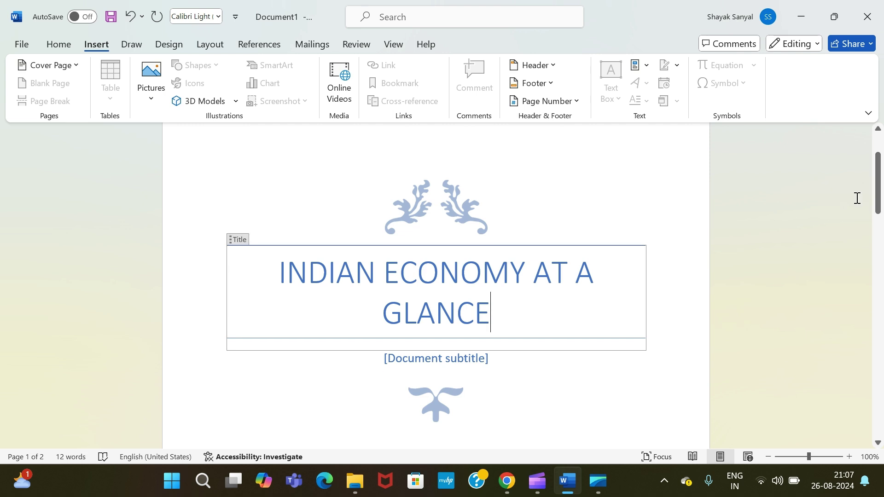
left_click(466, 360)
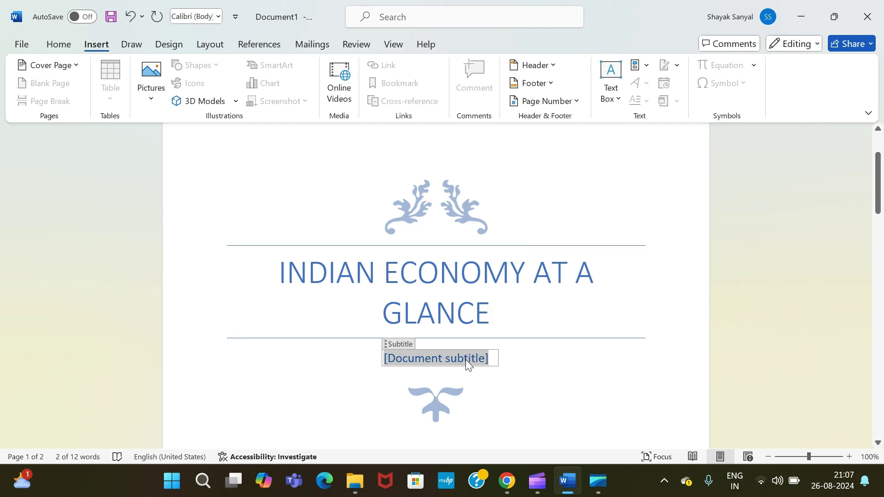
key("BackSpace")
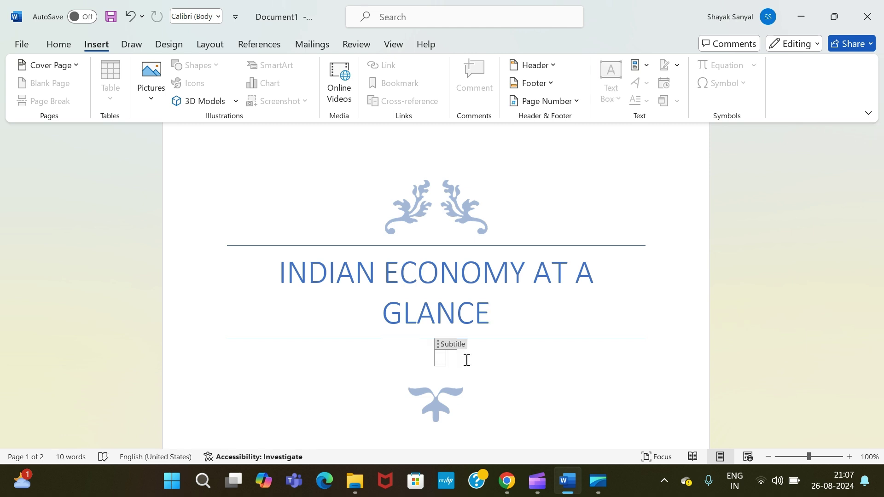
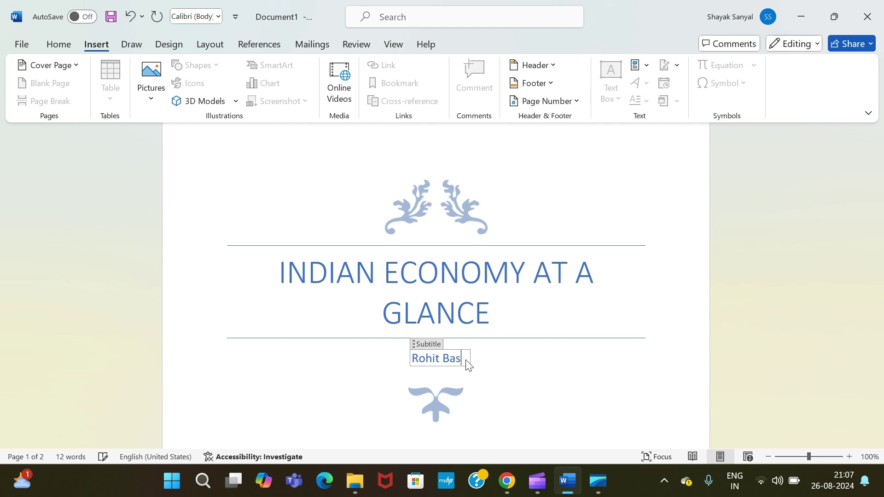
left_click(409, 359)
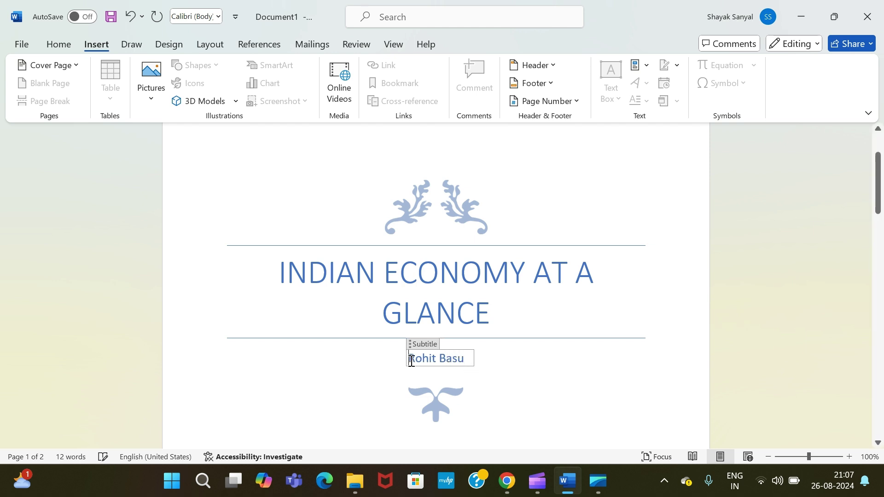
type("By")
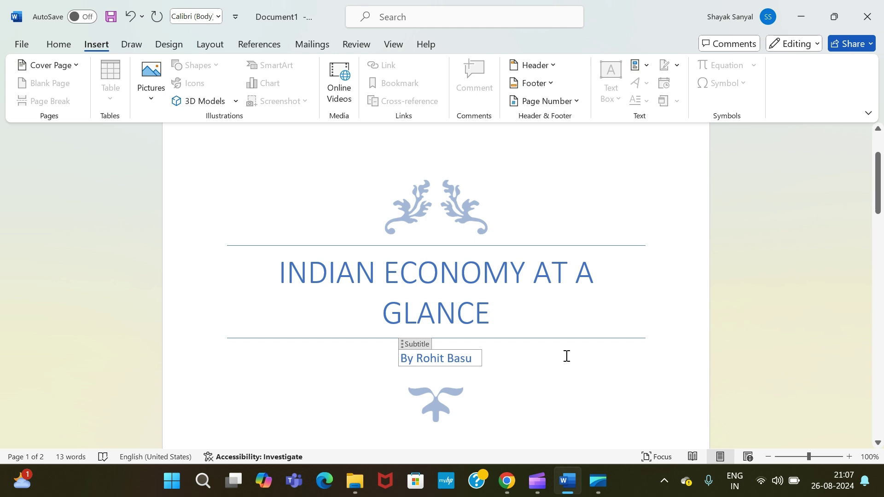
Enter 16/08/2024 into the cover page's [DATE] field
left_click_drag(879, 205, 880, 286)
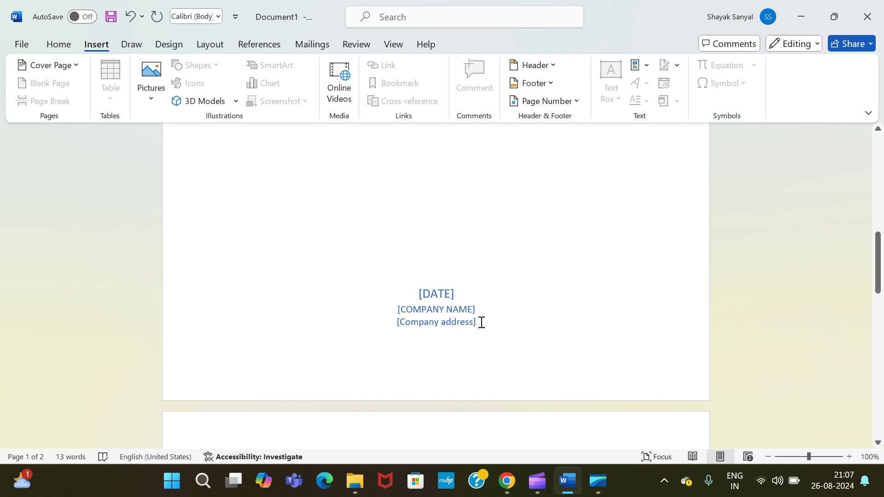
left_click(443, 295)
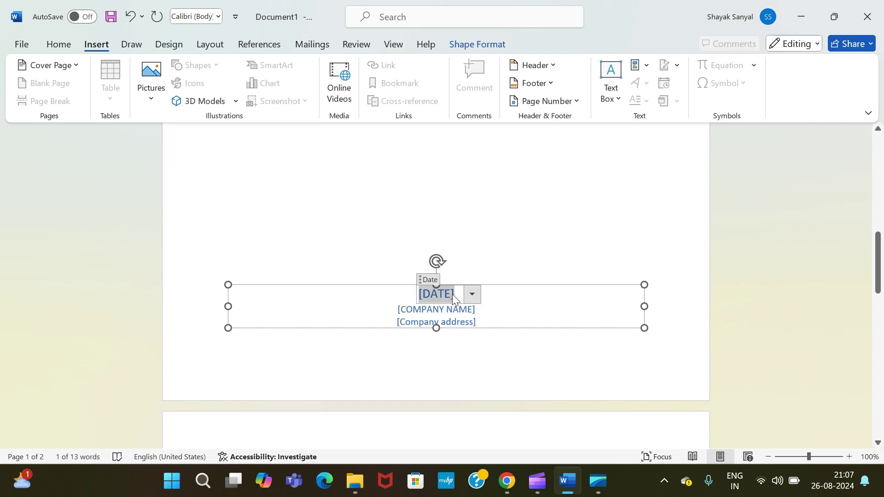
key("BackSpace")
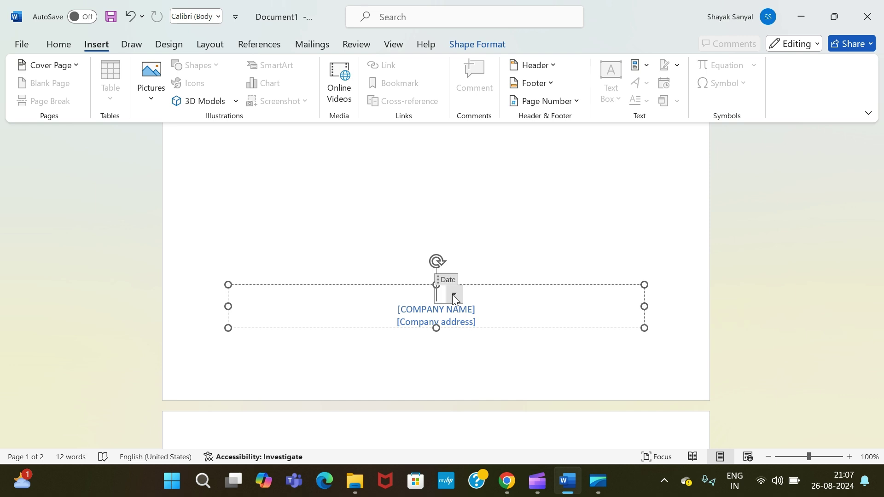
type("16TH")
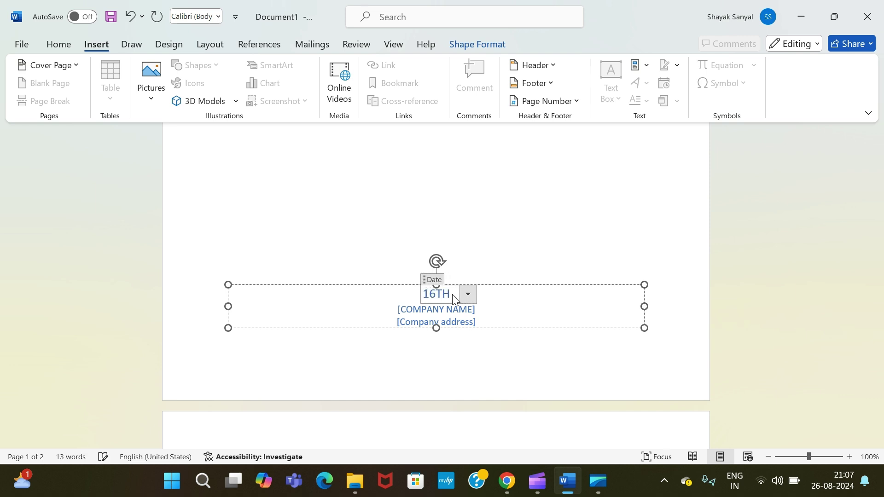
key("BackSpace")
key("BackSpace")
type("TH")
key("BackSpace")
key("BackSpace")
type("/0")
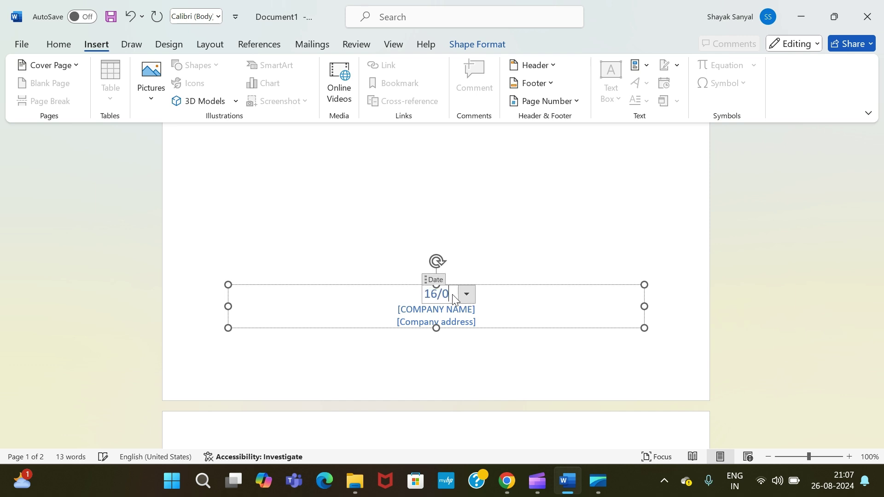
type("8")
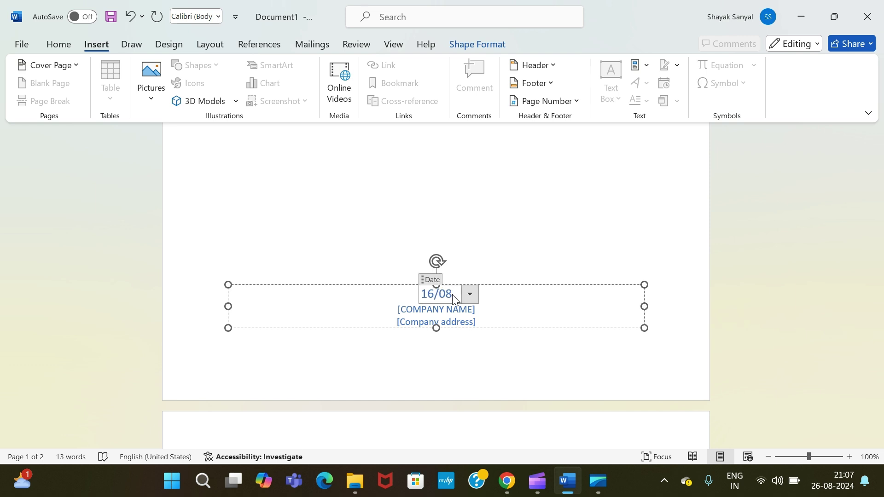
type("/2024")
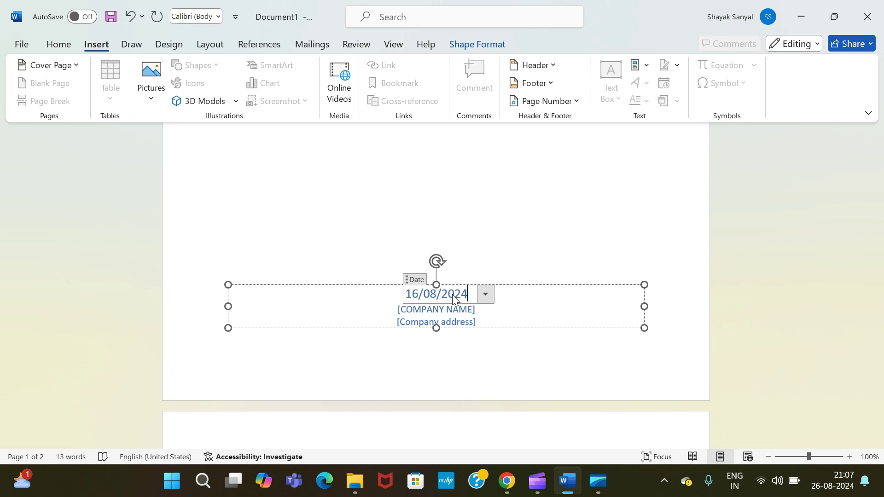
Type ABC CORPORATIONS in place of the [COMPANY NAME] placeholder
left_click(459, 311)
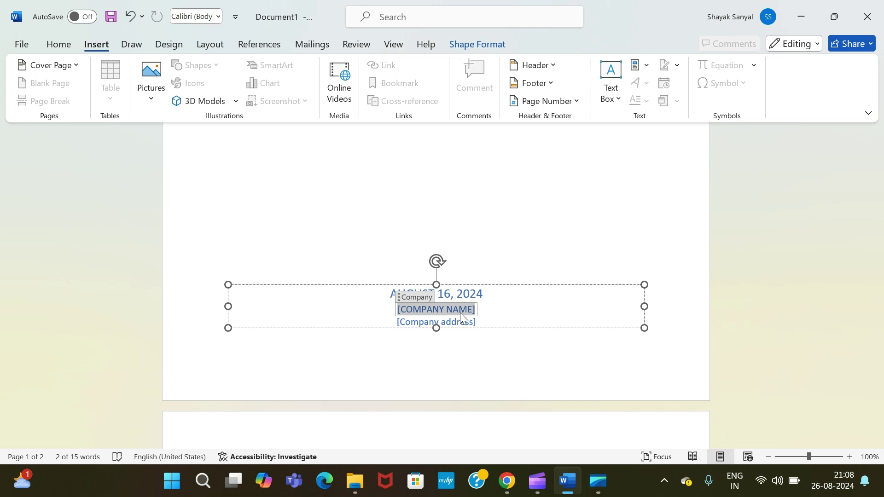
key("BackSpace")
type("ABC")
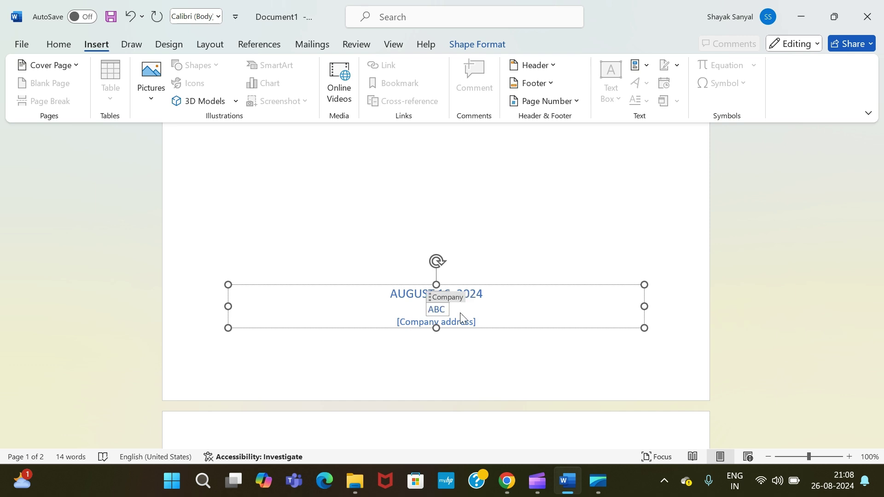
type("CORPOR")
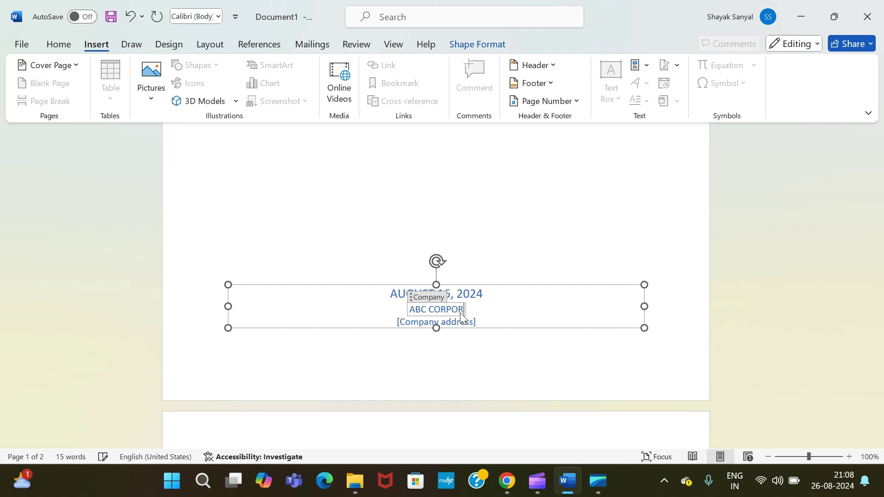
type("ATIONS")
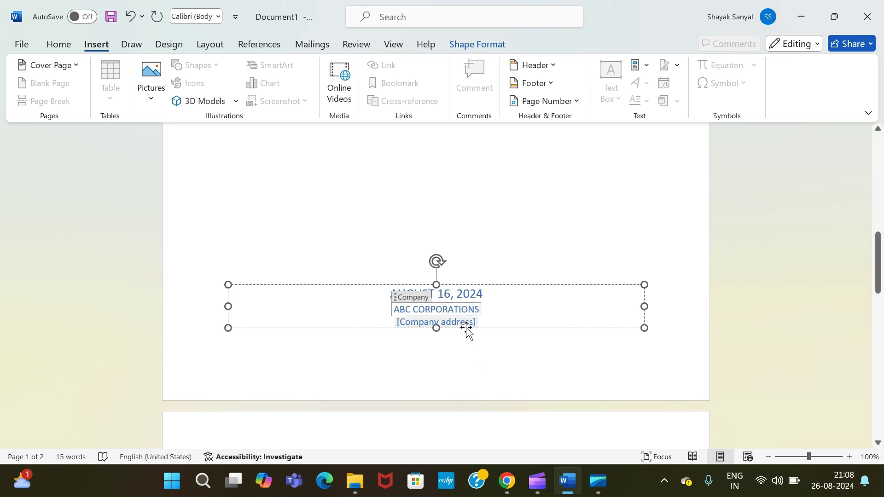
Enter 'Xyz RD, Mumbai-' as the company address and finish editing the text box
left_click(467, 324)
key("BackSpace")
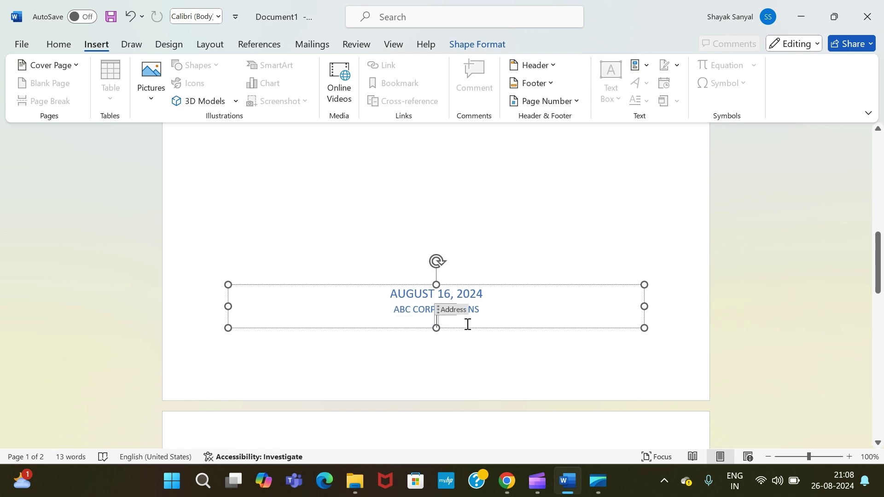
type("Xyz RD")
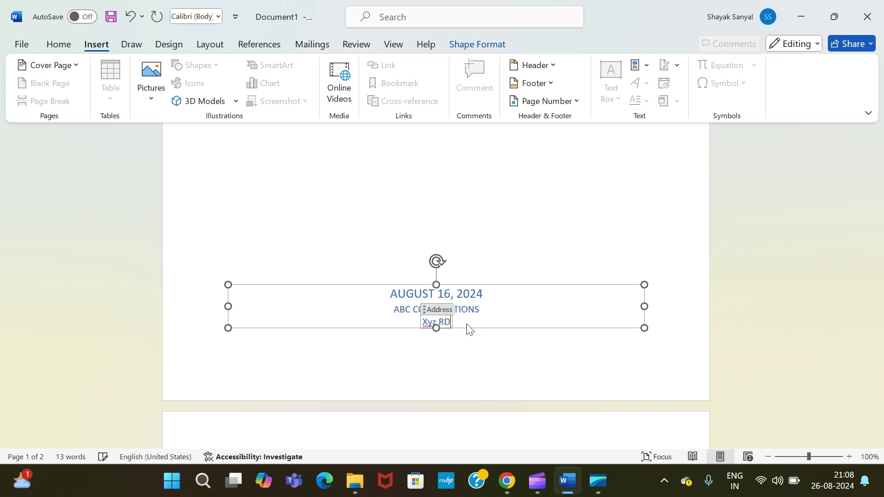
type(",")
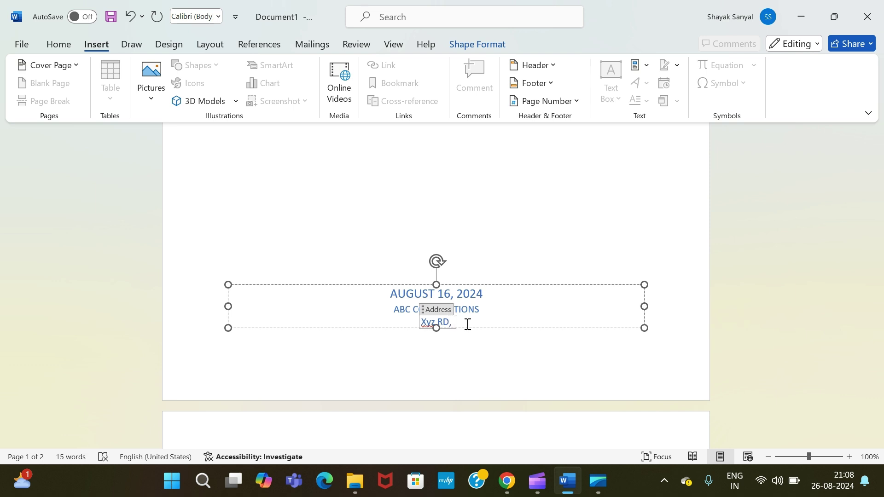
type(" Mumbai-")
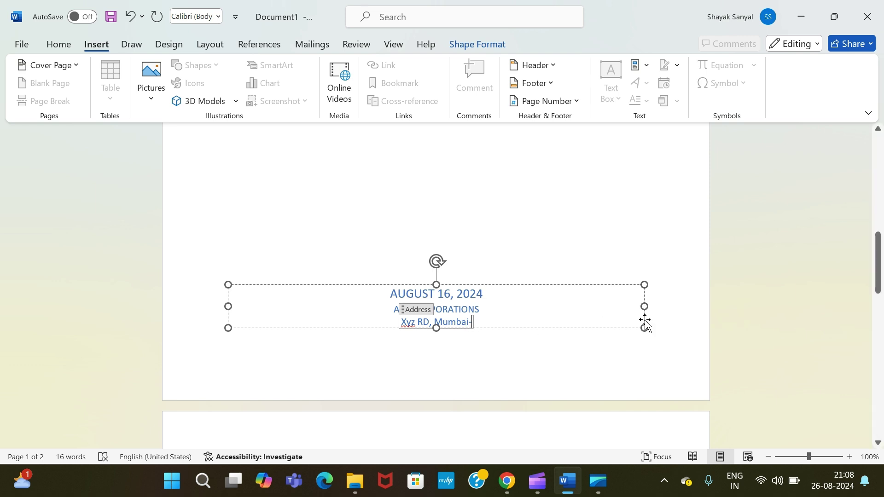
left_click(765, 327)
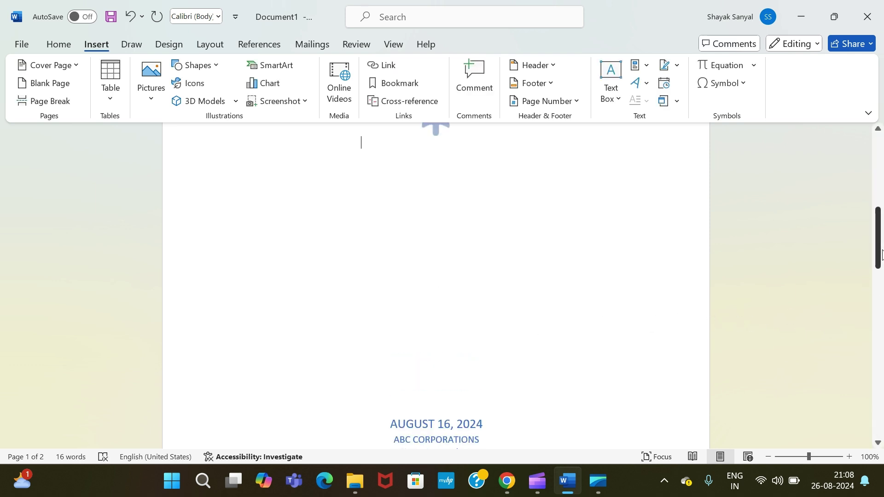
left_click_drag(878, 253, 872, 199)
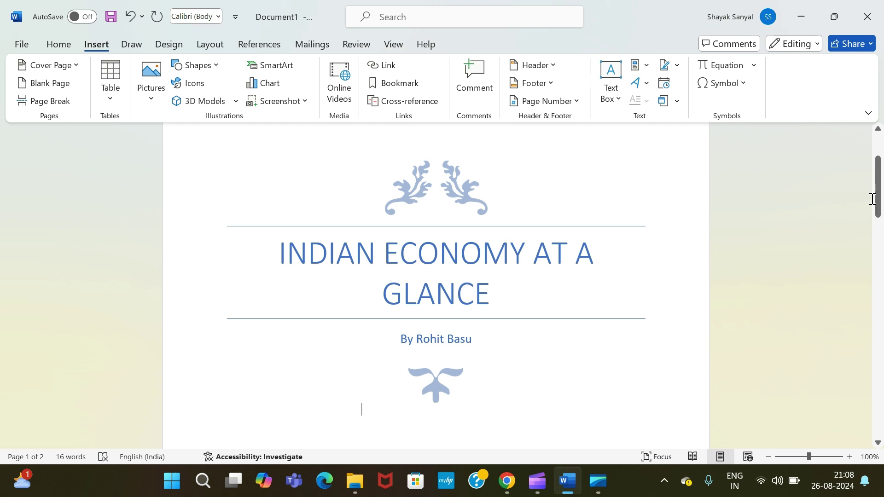
left_click(459, 267)
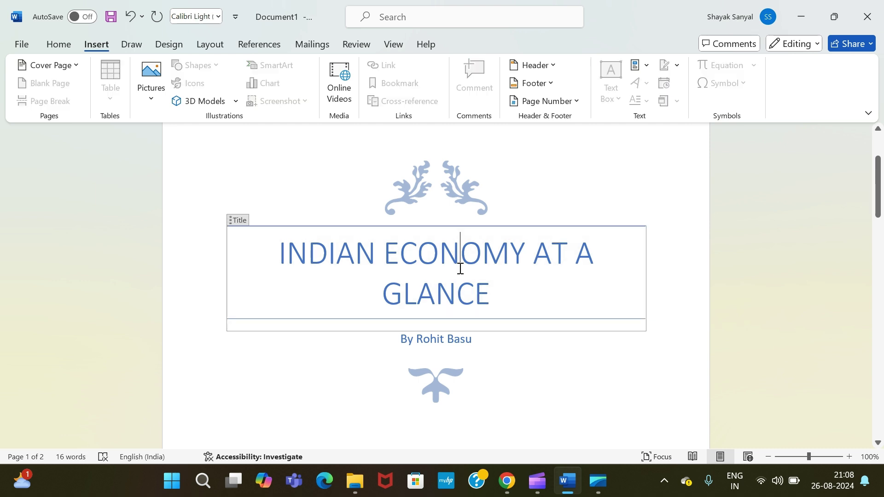
left_click_drag(282, 252, 490, 298)
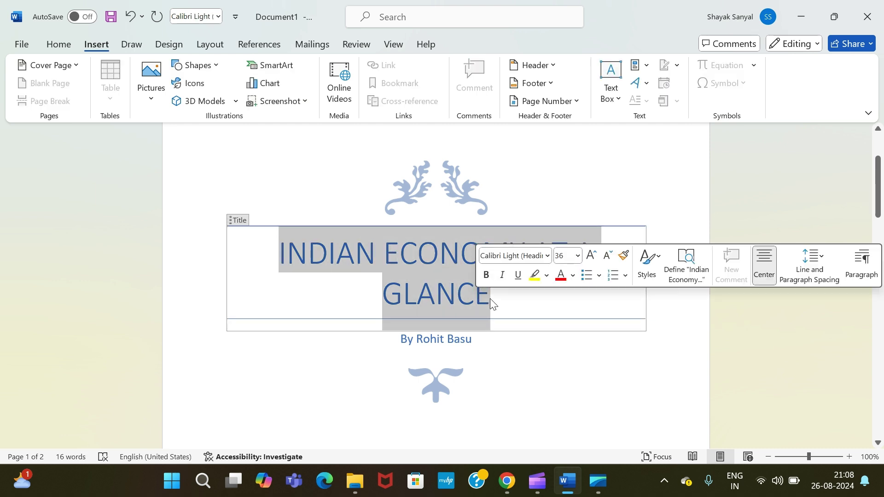
left_click(548, 255)
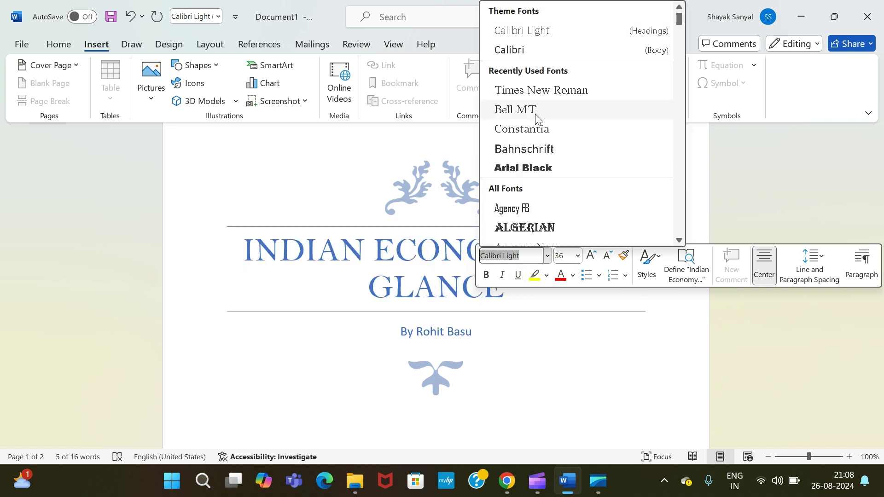
left_click(578, 255)
left_click(578, 256)
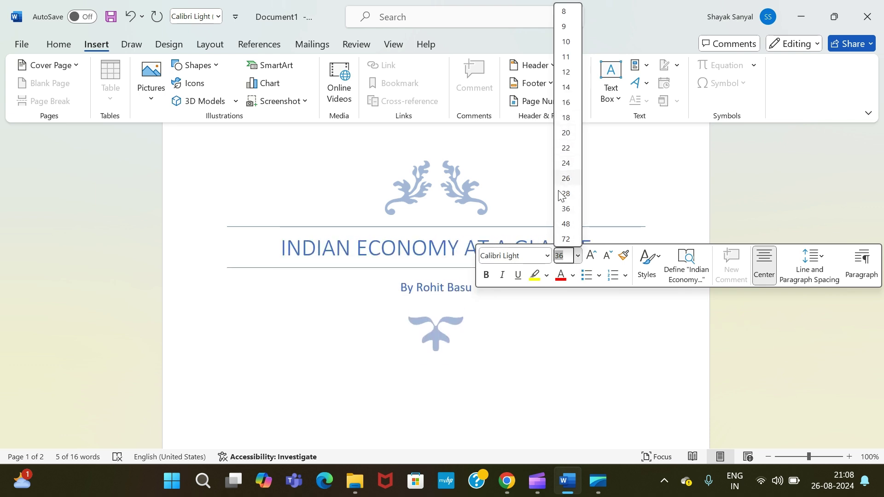
left_click(566, 223)
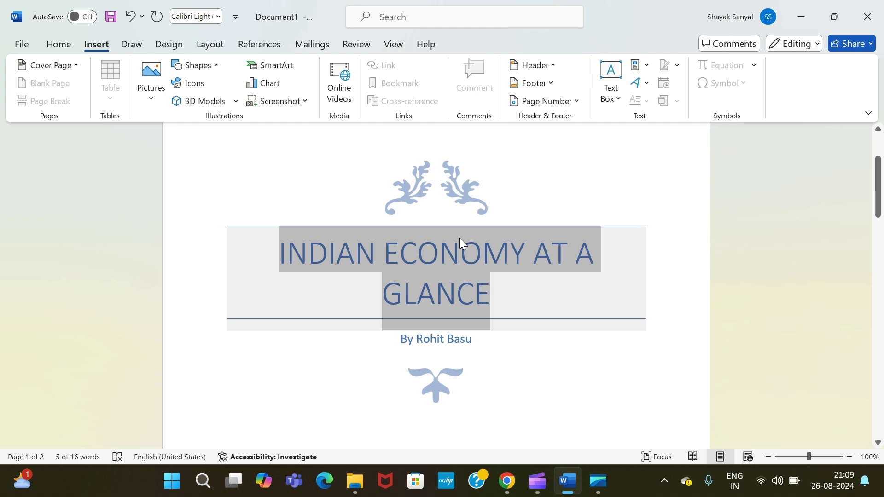
left_click(540, 263)
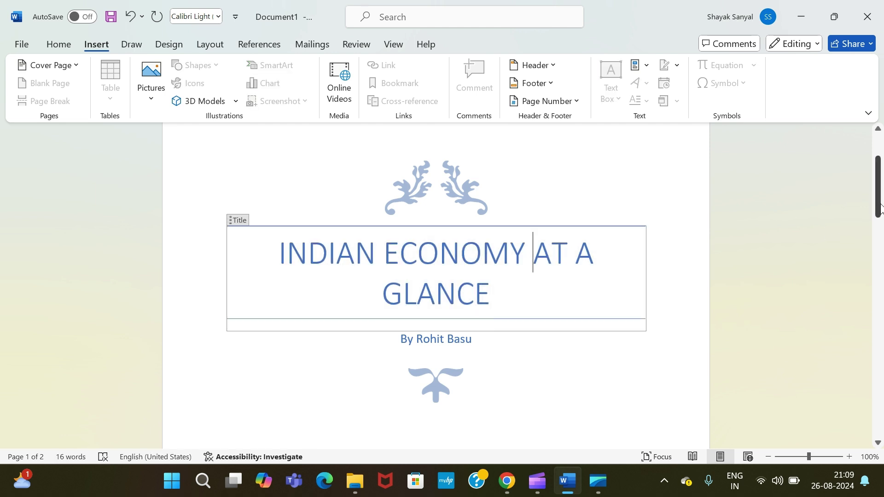
mouse_move(879, 208)
left_mouse_down()
mouse_move(878, 251)
mouse_move(878, 216)
mouse_move(878, 226)
left_mouse_up()
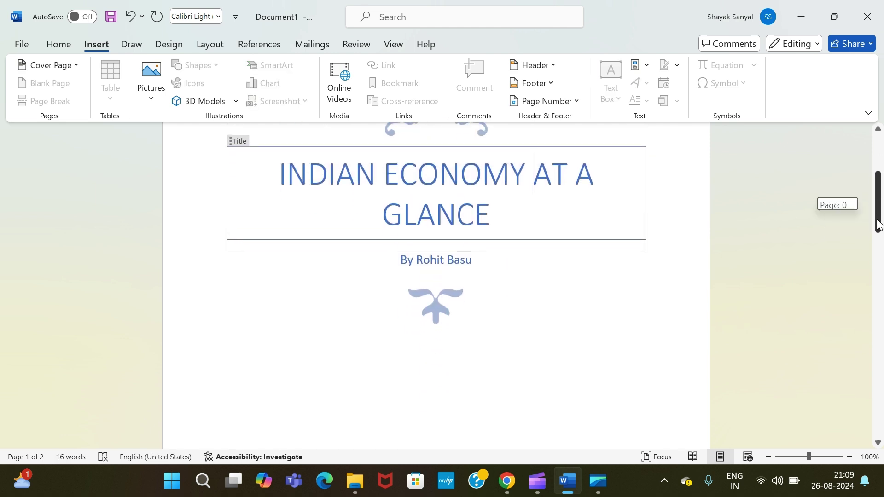
left_click_drag(506, 225, 279, 173)
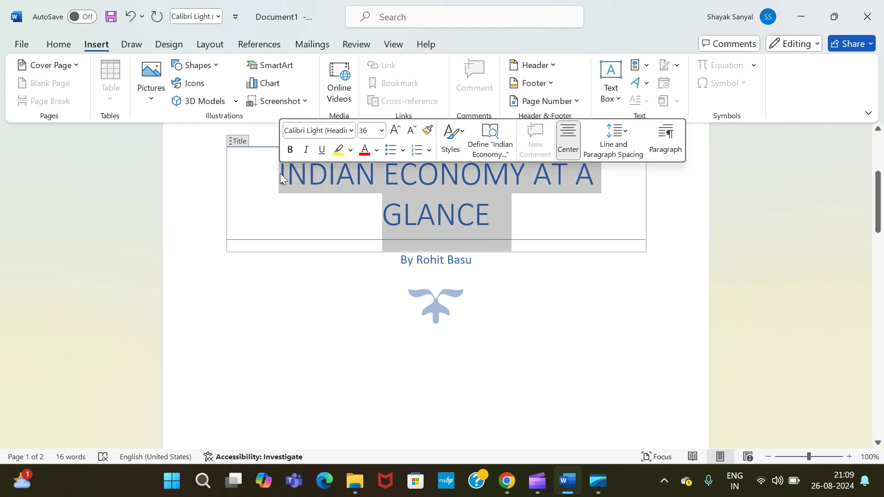
left_click(380, 153)
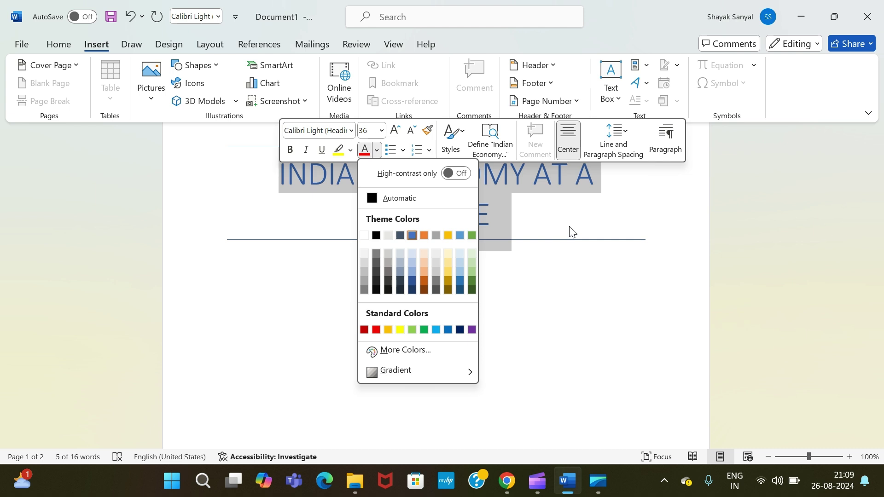
key("Escape")
left_click_drag(877, 215, 875, 168)
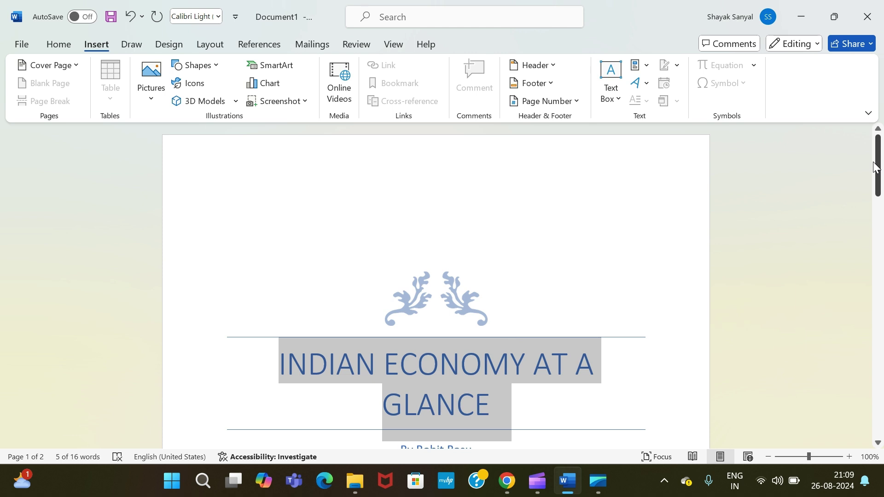
left_click_drag(875, 168, 882, 197)
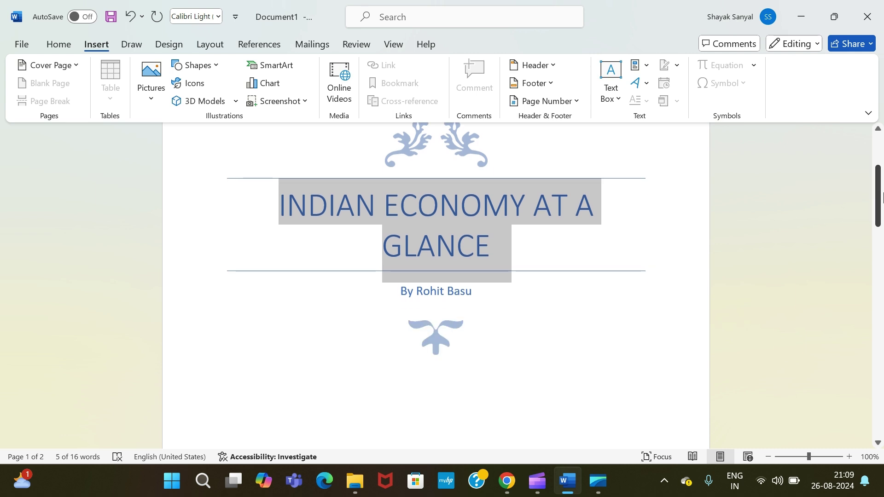